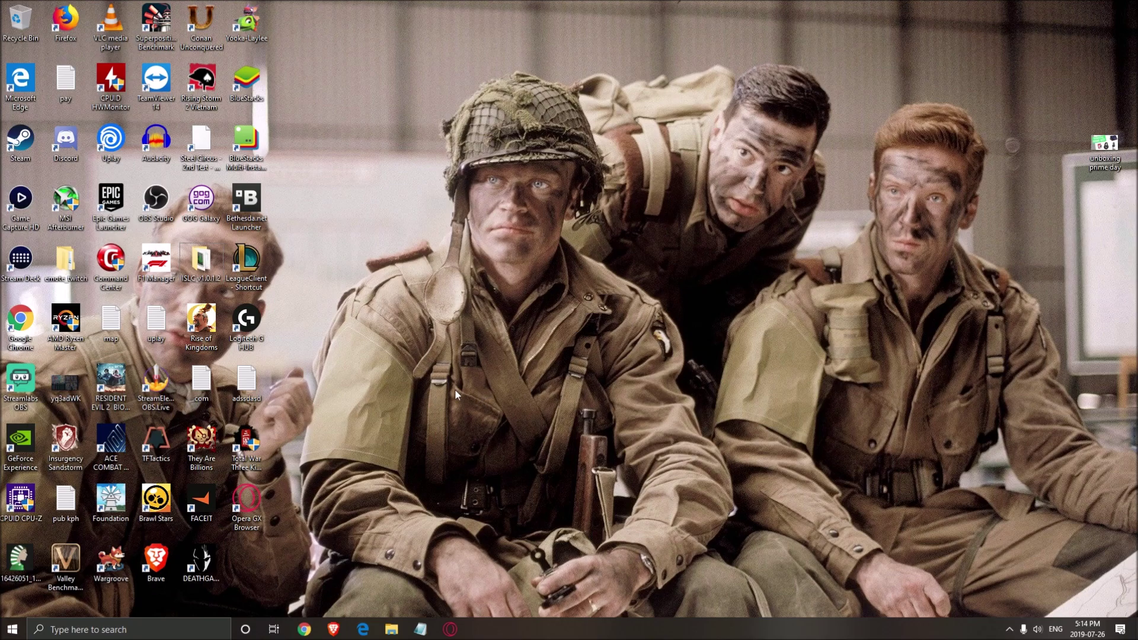
Step: Search Windows for "game mode" and open the Game Mode settings to check whether it is switched off
click(140, 630)
text(gam)
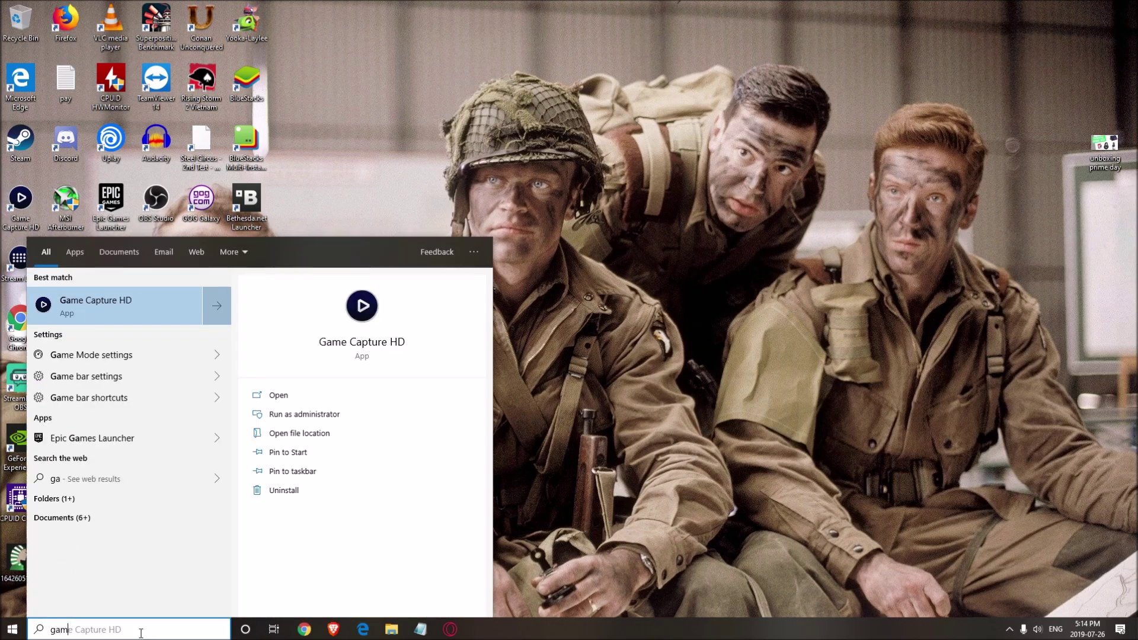
text(e mode)
click(156, 325)
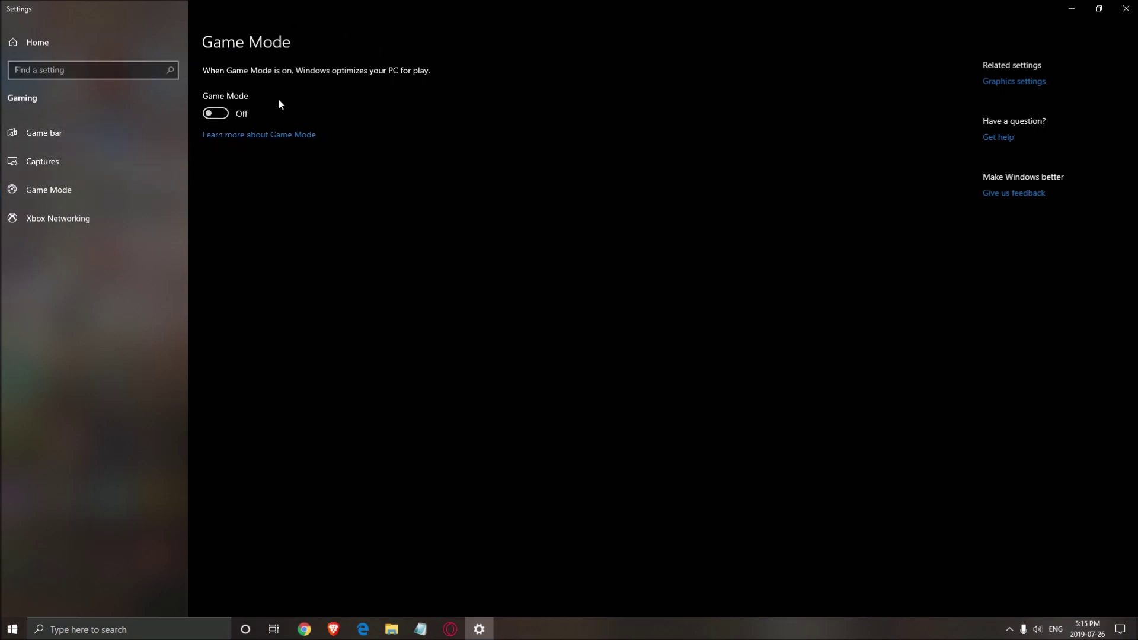
Step: Review the Game bar and Captures settings for recording options, and close the Settings window
click(58, 137)
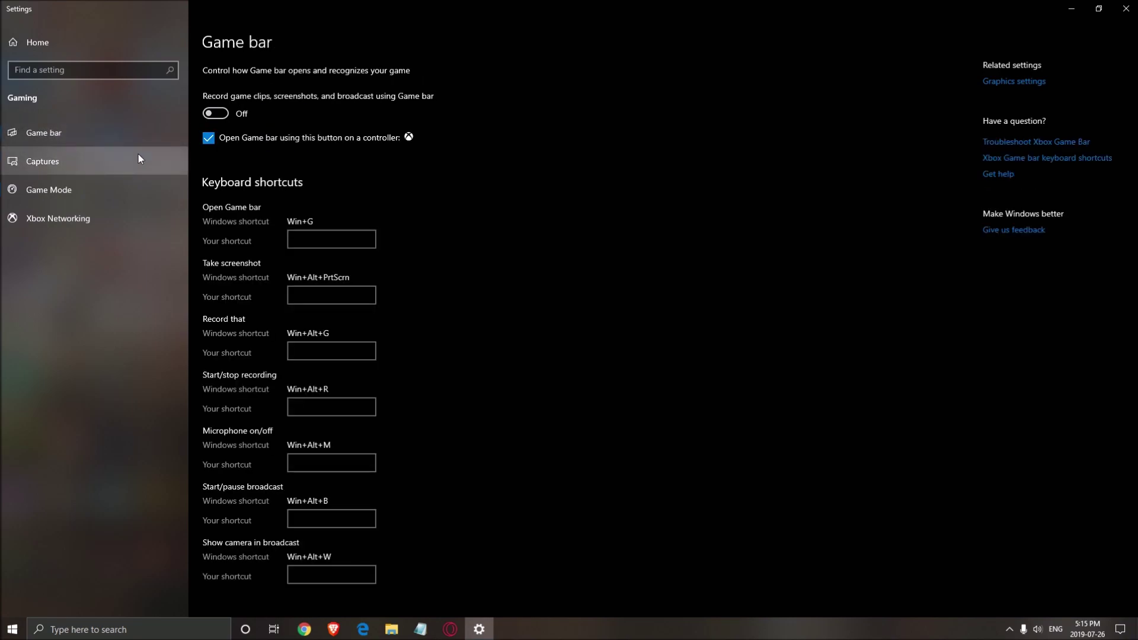
click(27, 165)
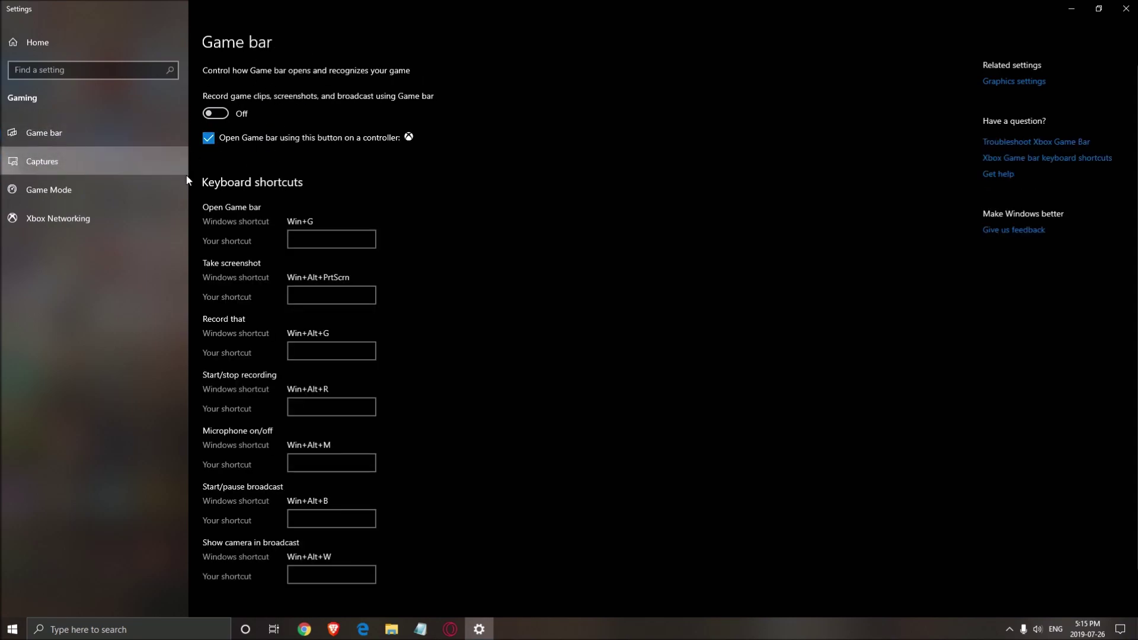
click(118, 166)
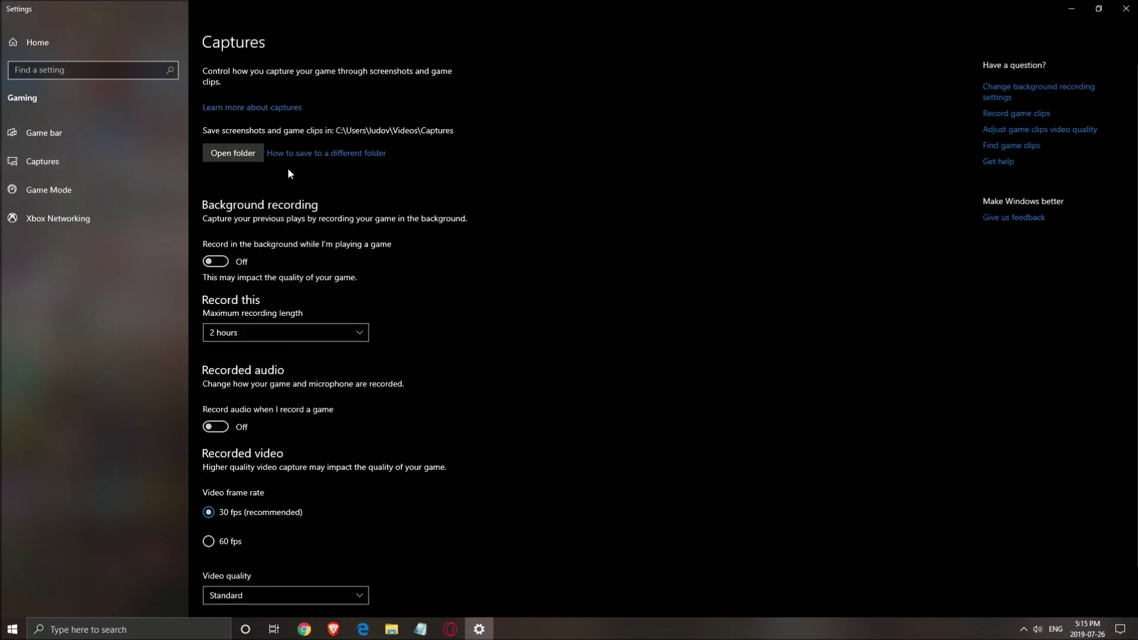
click(1126, 9)
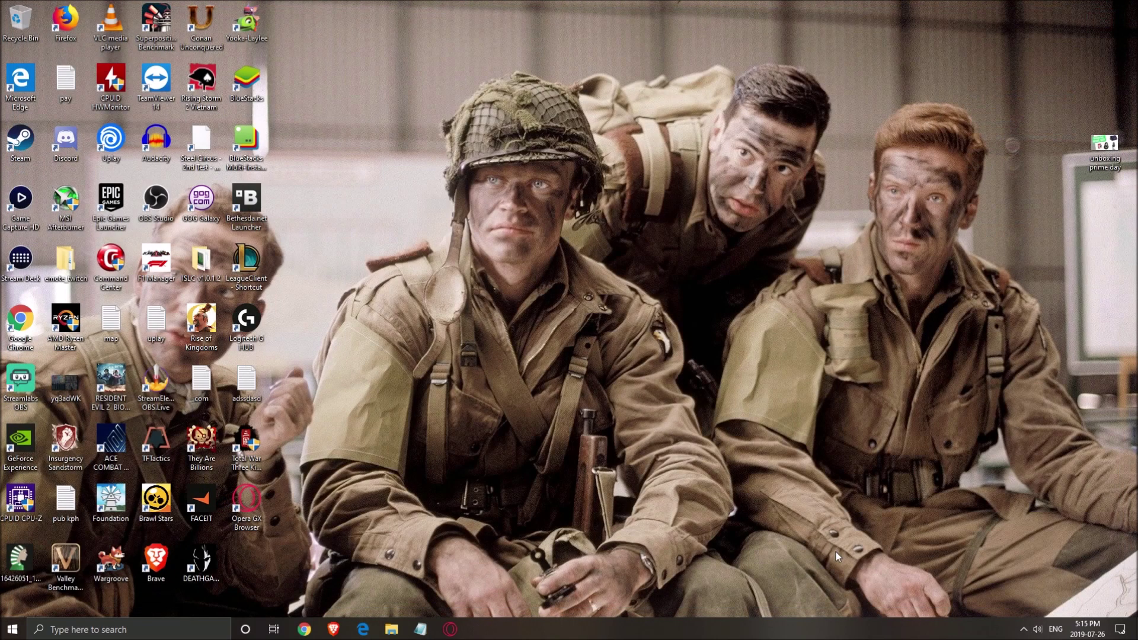
Step: Bring up the running Intelligent standby list cleaner, check its purge conditions and monitoring options, and close its window
click(1023, 629)
click(1012, 582)
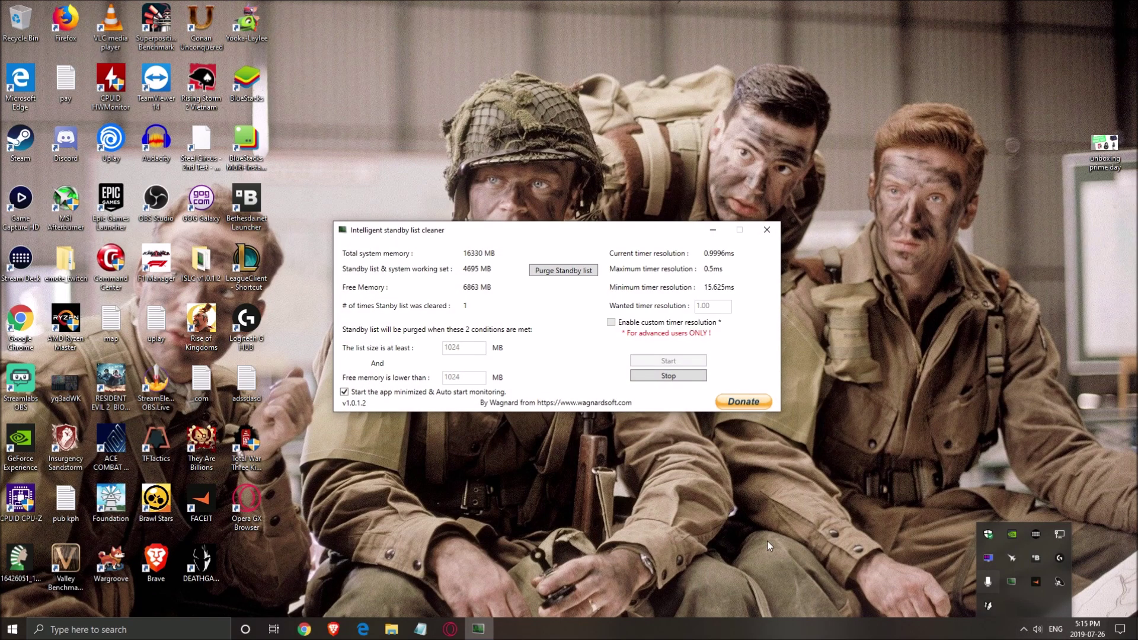
drag(485, 230, 464, 227)
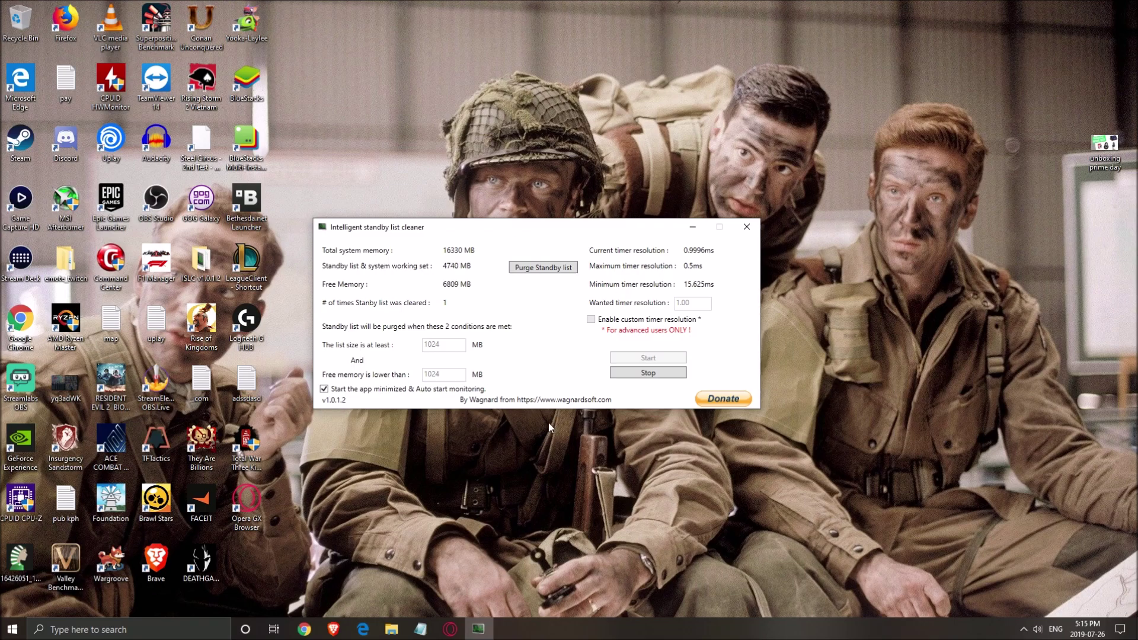
click(747, 227)
key(super+e)
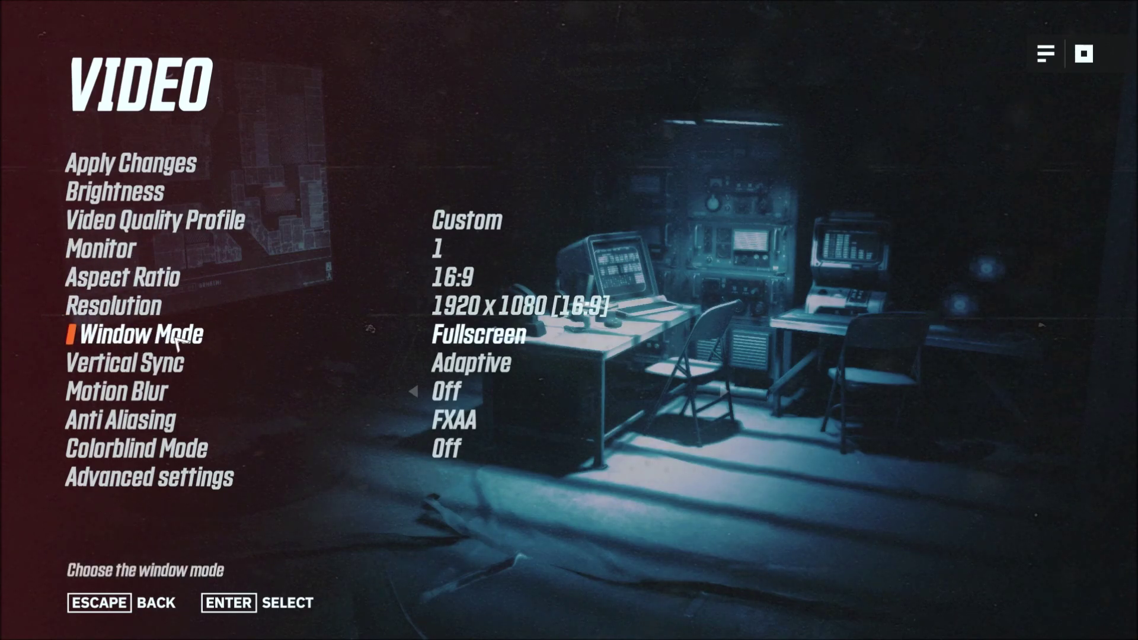
Step: In the game's video settings, choose Fullscreen as the window mode and FXAA as the anti-aliasing mode
click(480, 338)
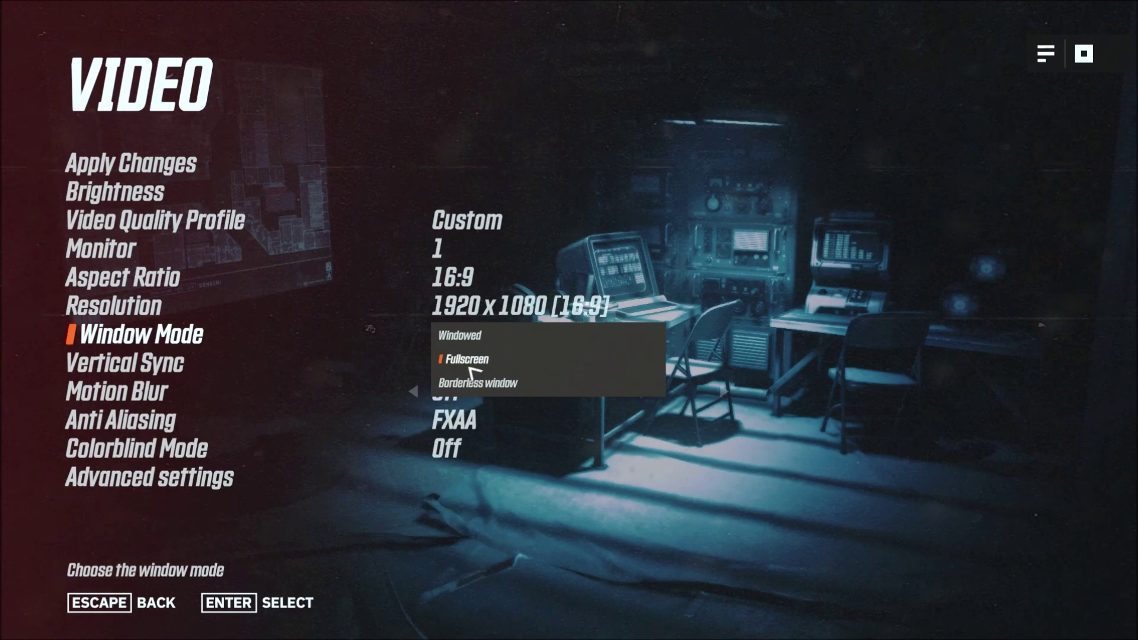
click(516, 359)
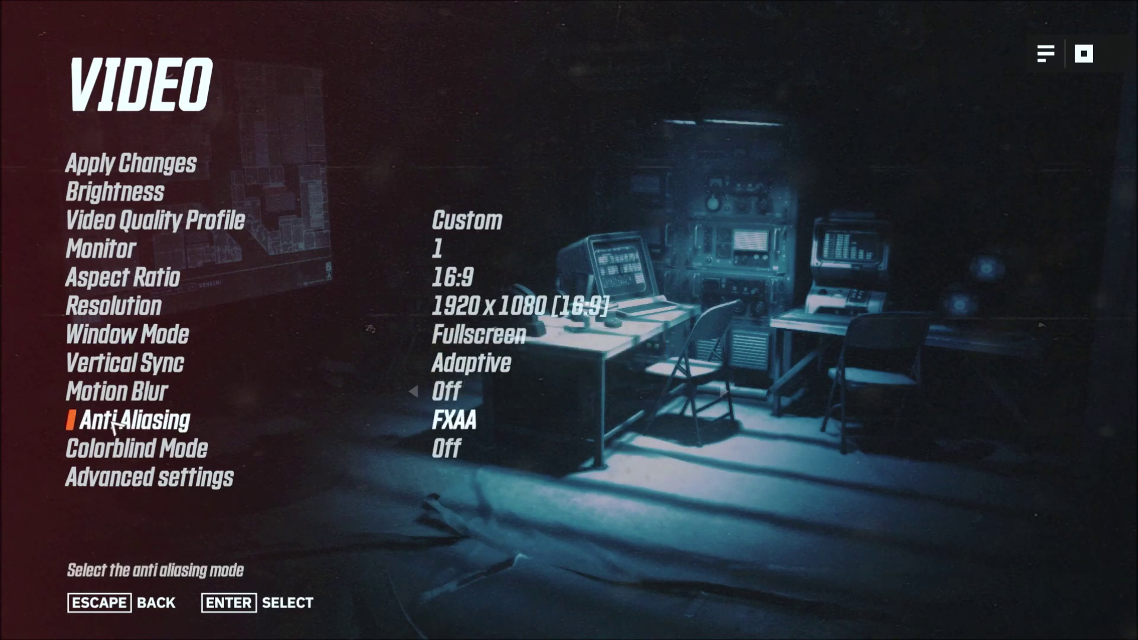
click(481, 422)
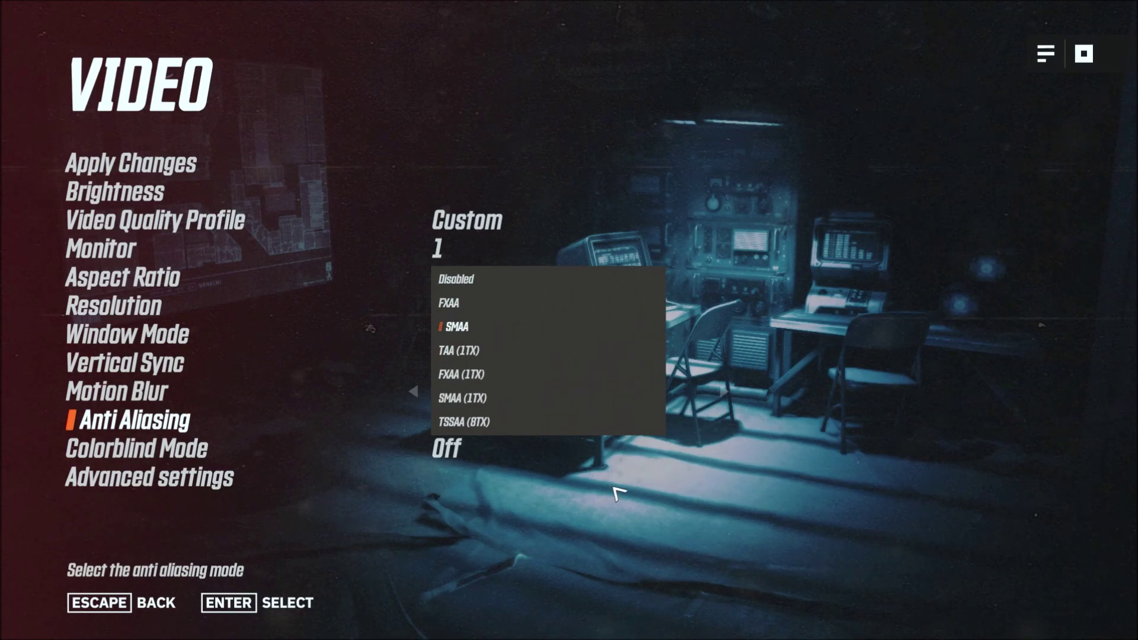
click(465, 307)
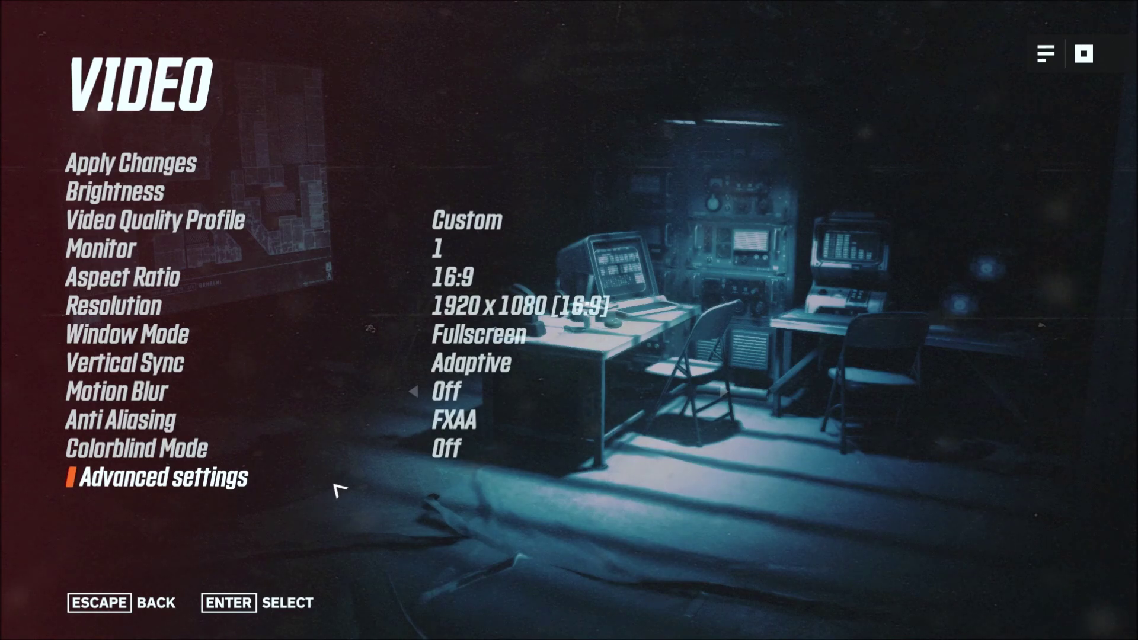
Step: In the advanced video settings, choose Medium for both Motion Blur and Volumetric Quality
click(177, 487)
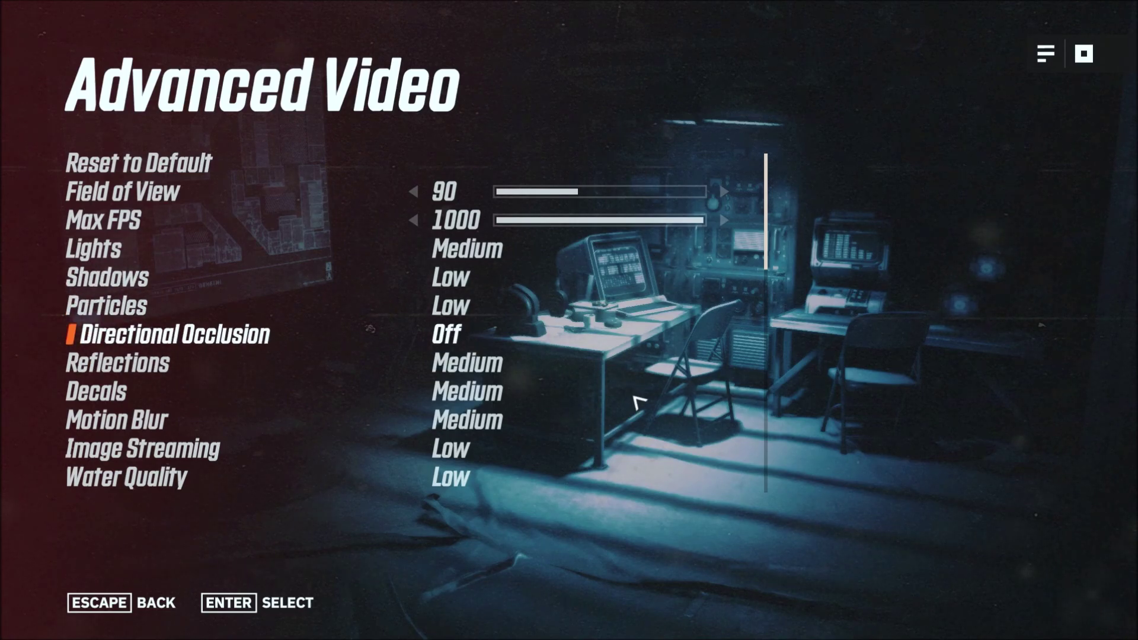
scroll(487, 413, down, 1)
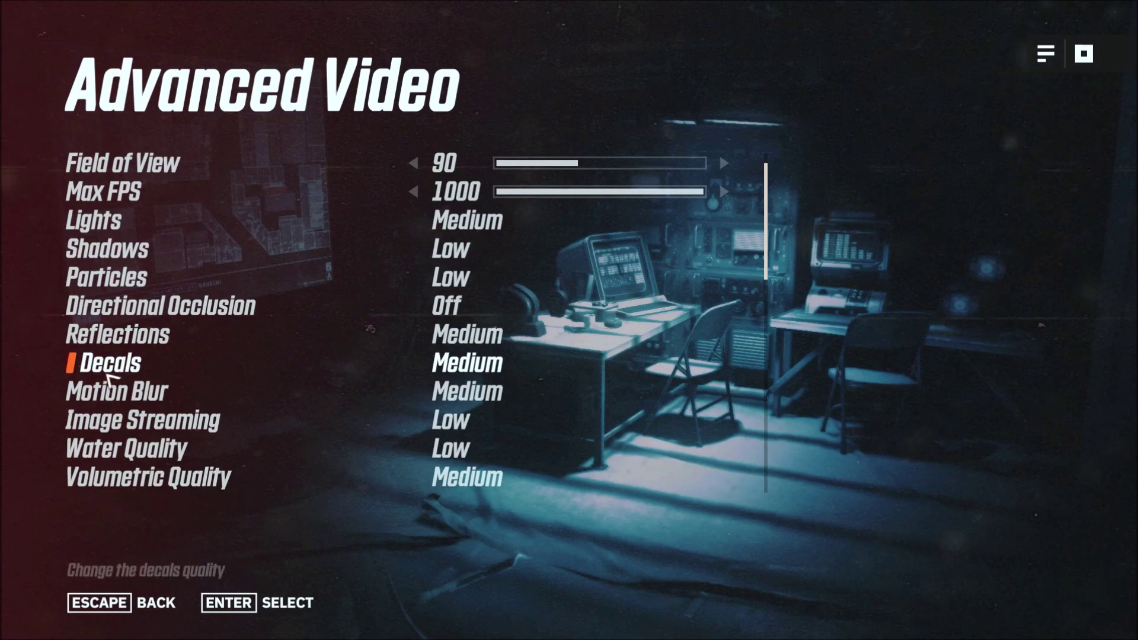
click(436, 392)
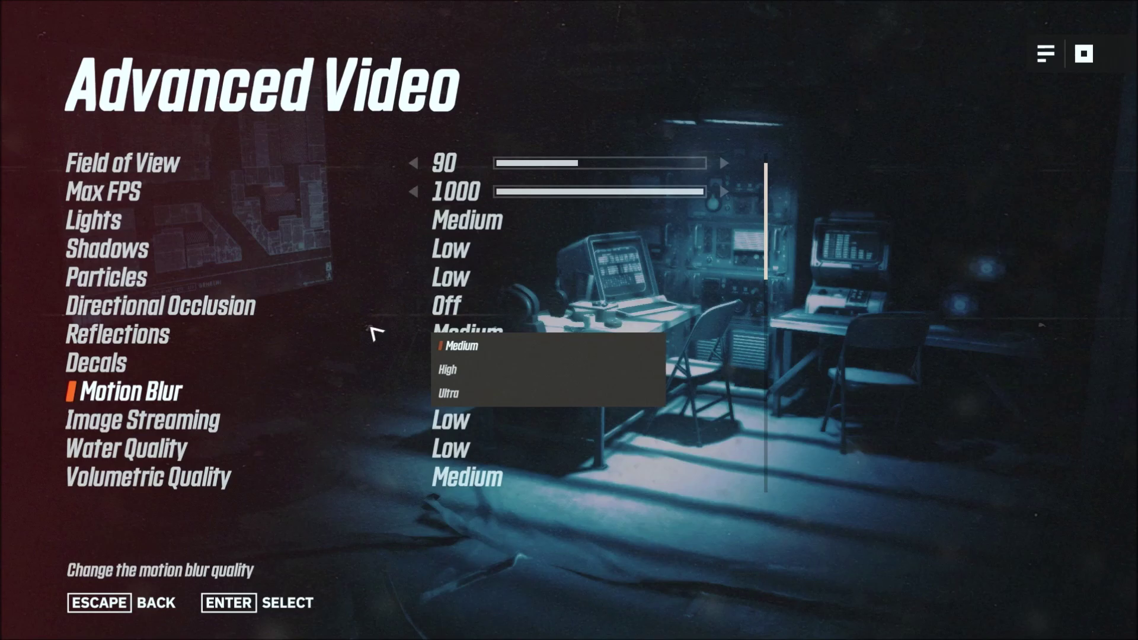
click(451, 349)
scroll(350, 496, down, 3)
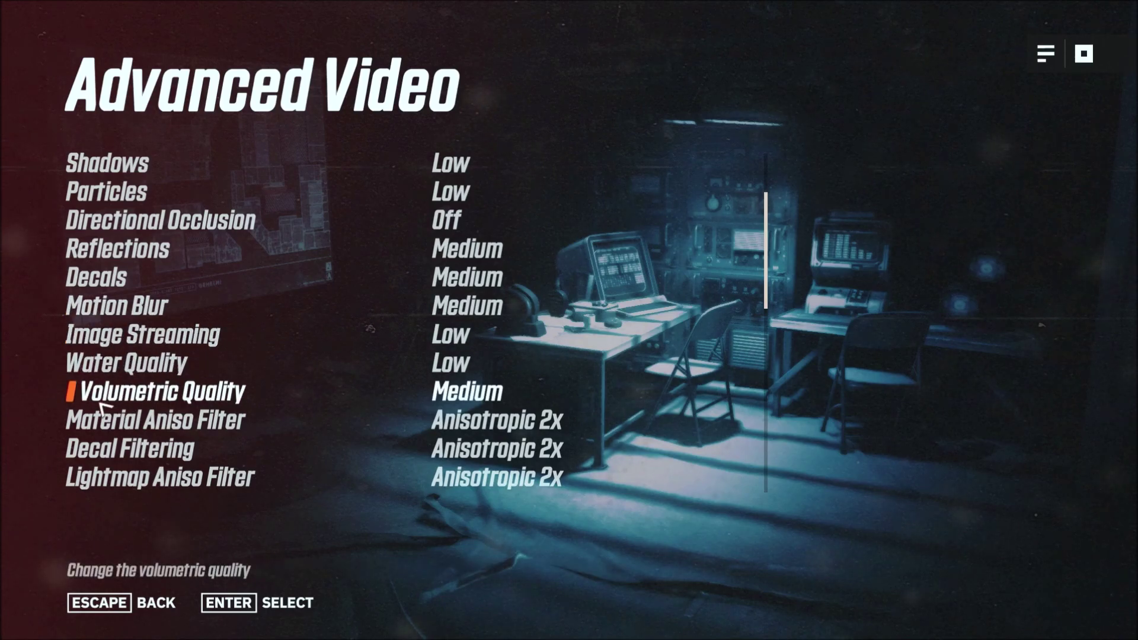
click(509, 388)
click(469, 394)
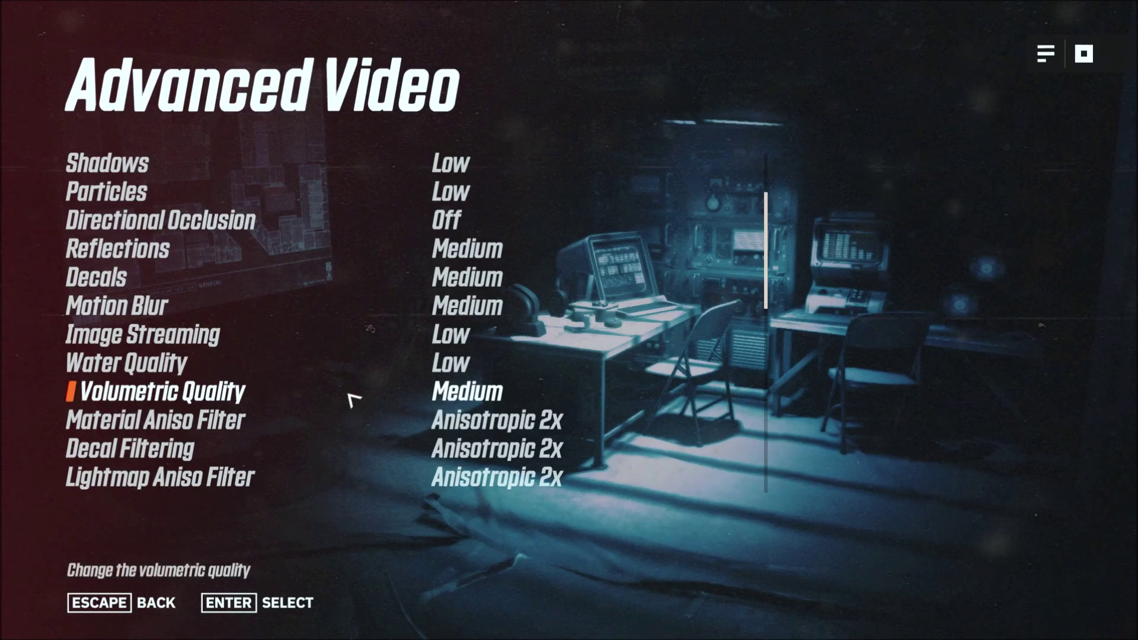
Step: Review the filtering, LOD and GPU options in the advanced video settings, and choose Performance for NVIDIA Adaptive Shading
scroll(660, 436, down, 2)
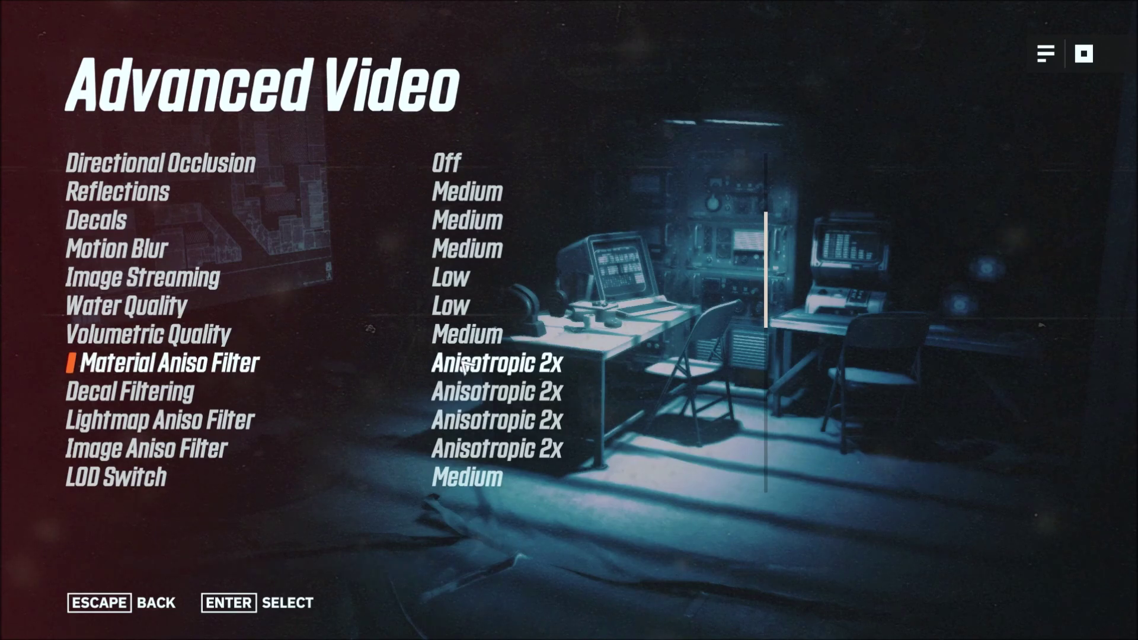
scroll(364, 437, down, 4)
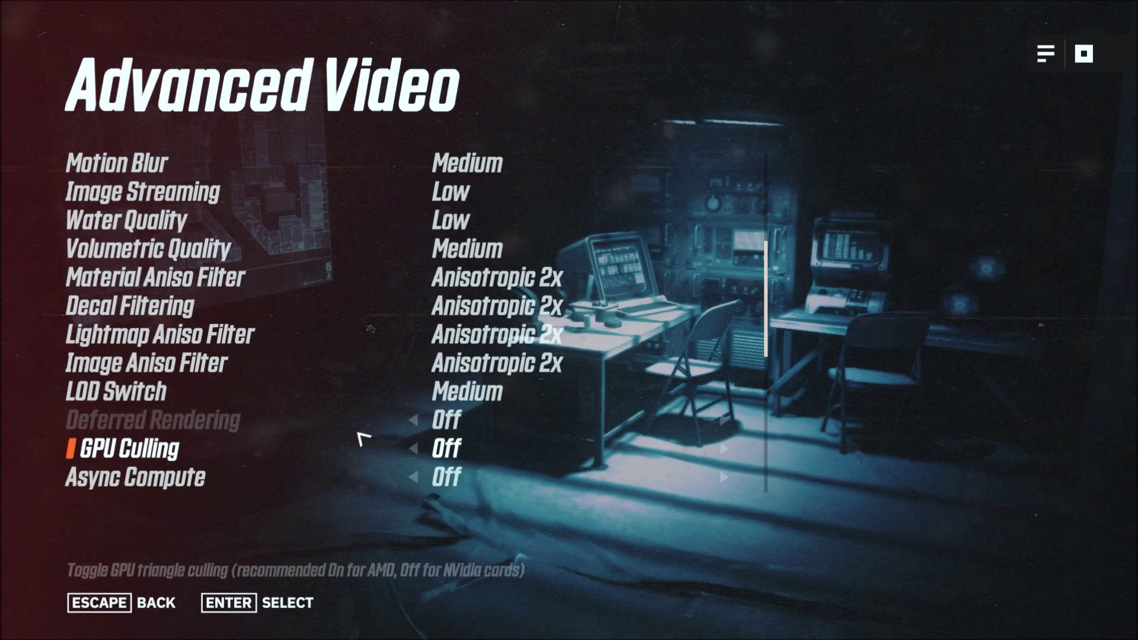
scroll(274, 439, down, 4)
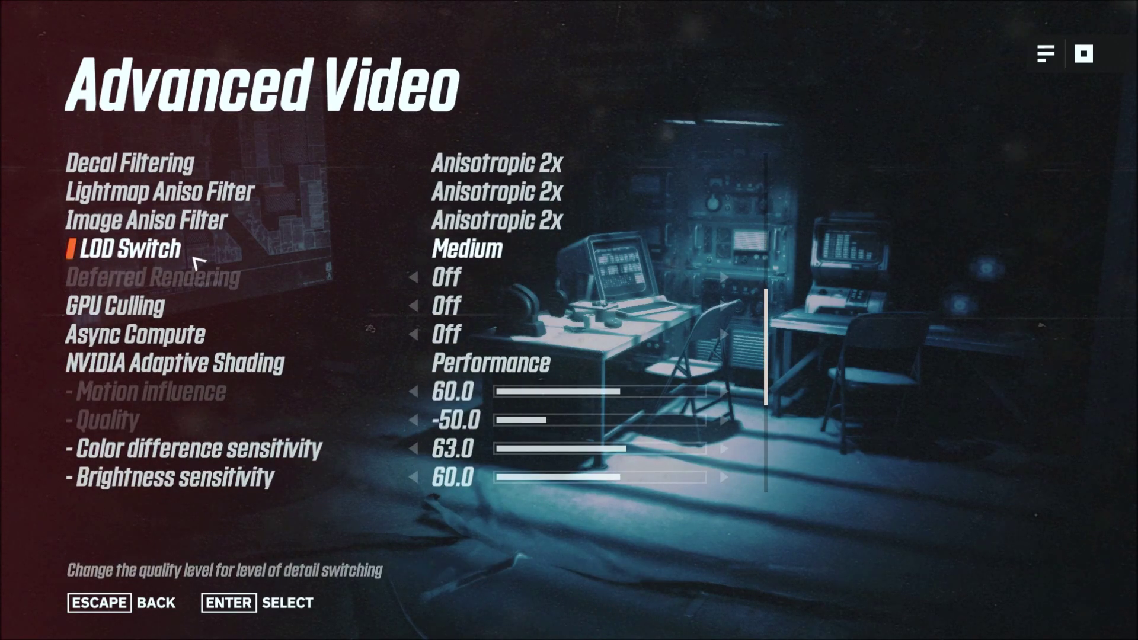
key(Up)
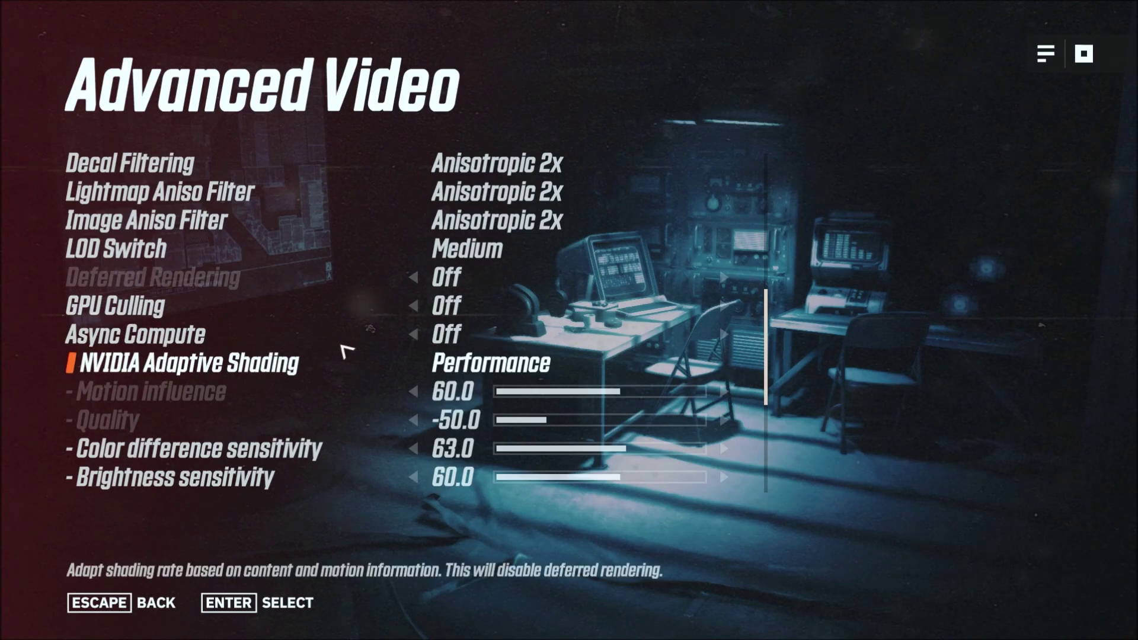
scroll(342, 508, down, 4)
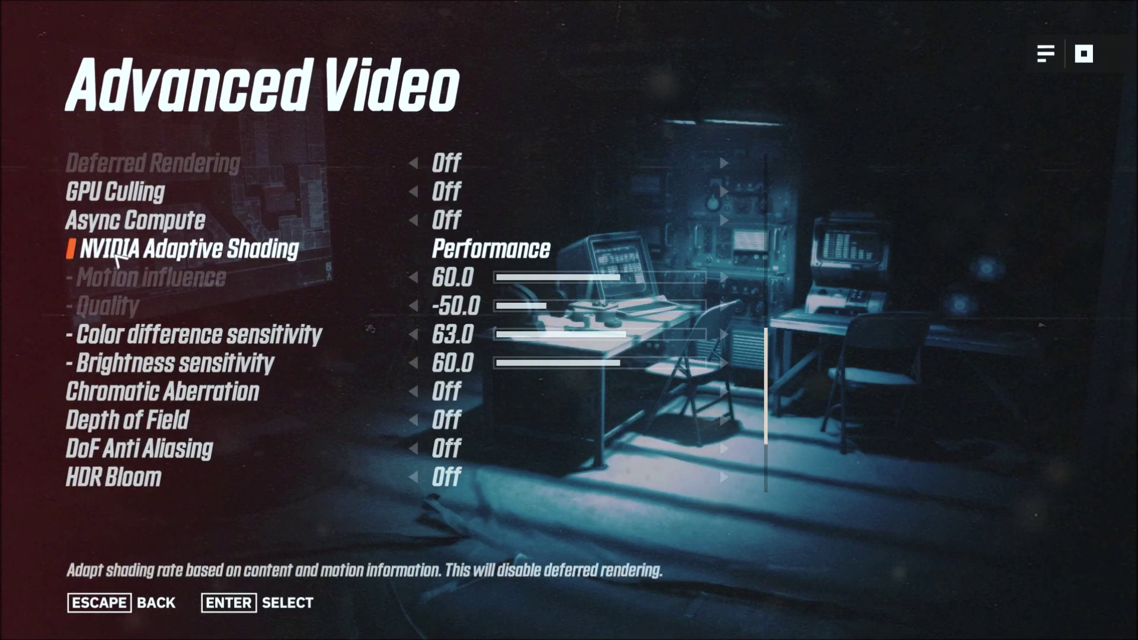
click(504, 252)
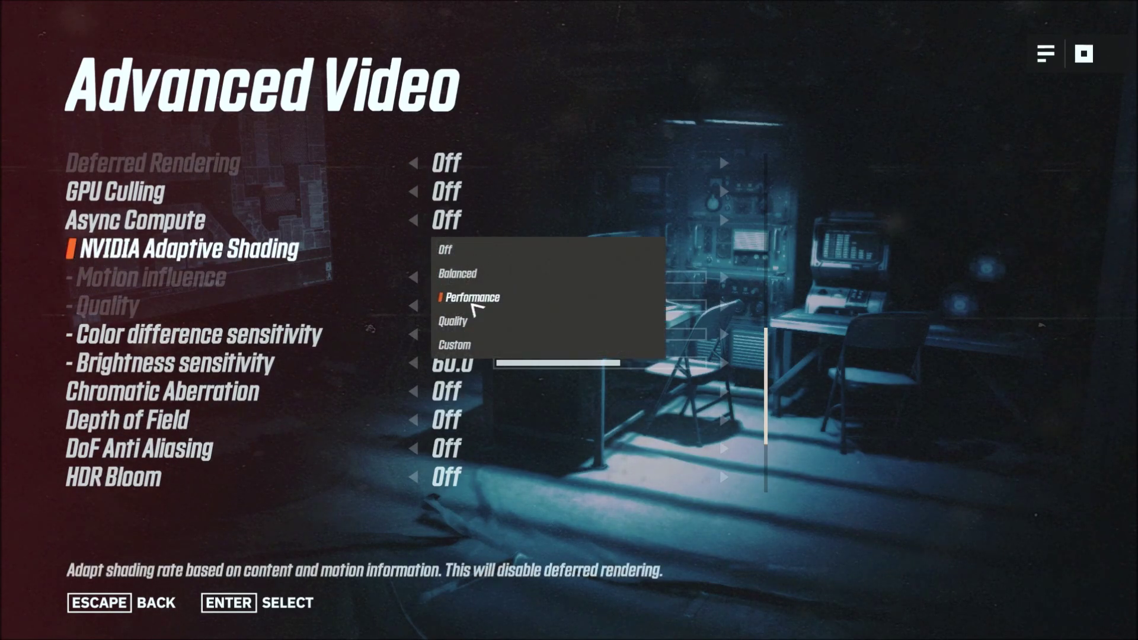
click(472, 304)
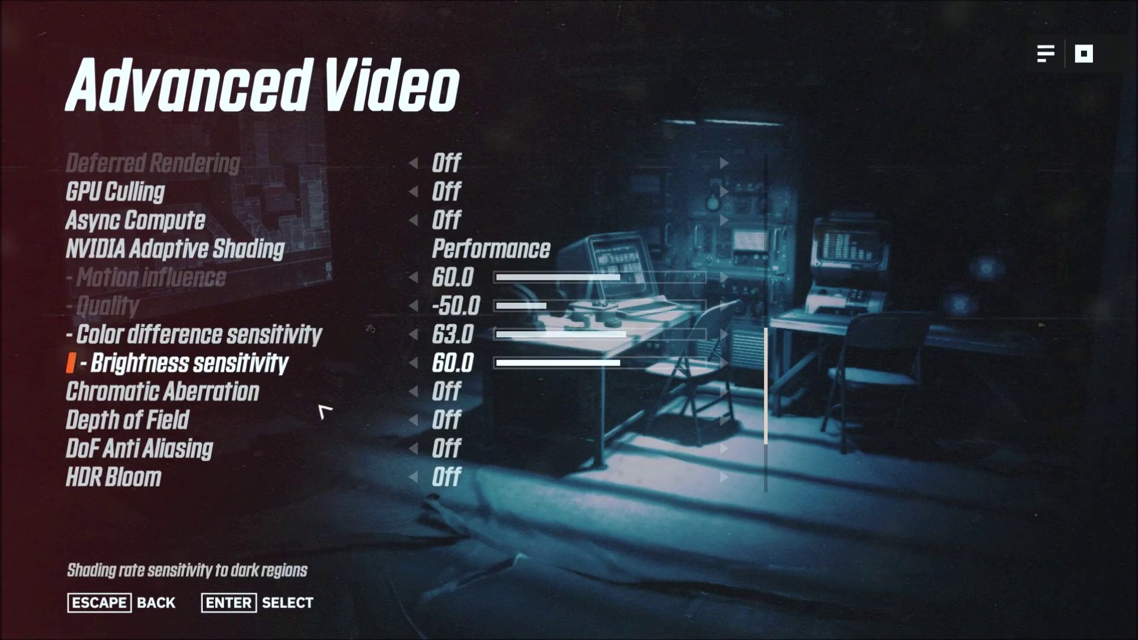
scroll(290, 454, down, 5)
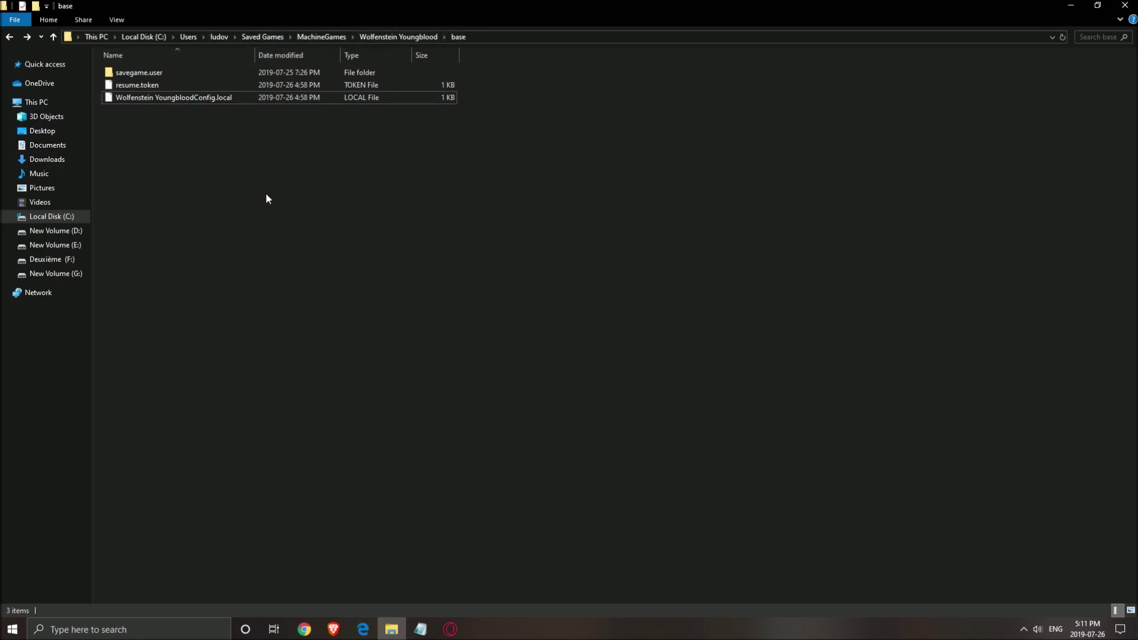
Step: Open the Wolfenstein YoungbloodConfig.local file from the game's base save folder in Notepad++
click(164, 101)
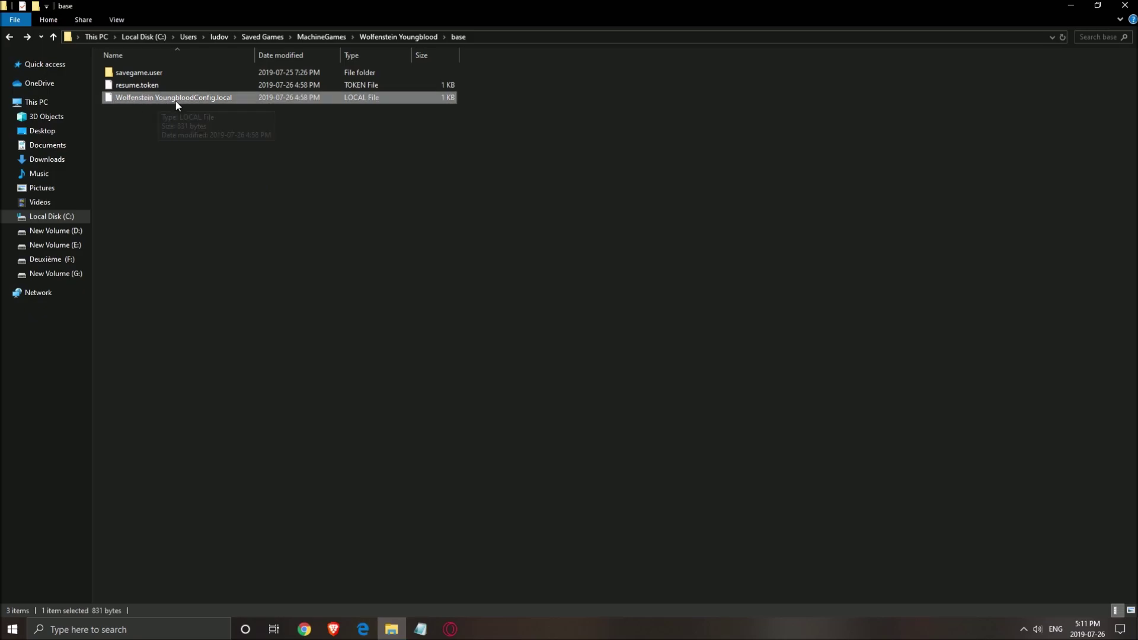
right_click(201, 99)
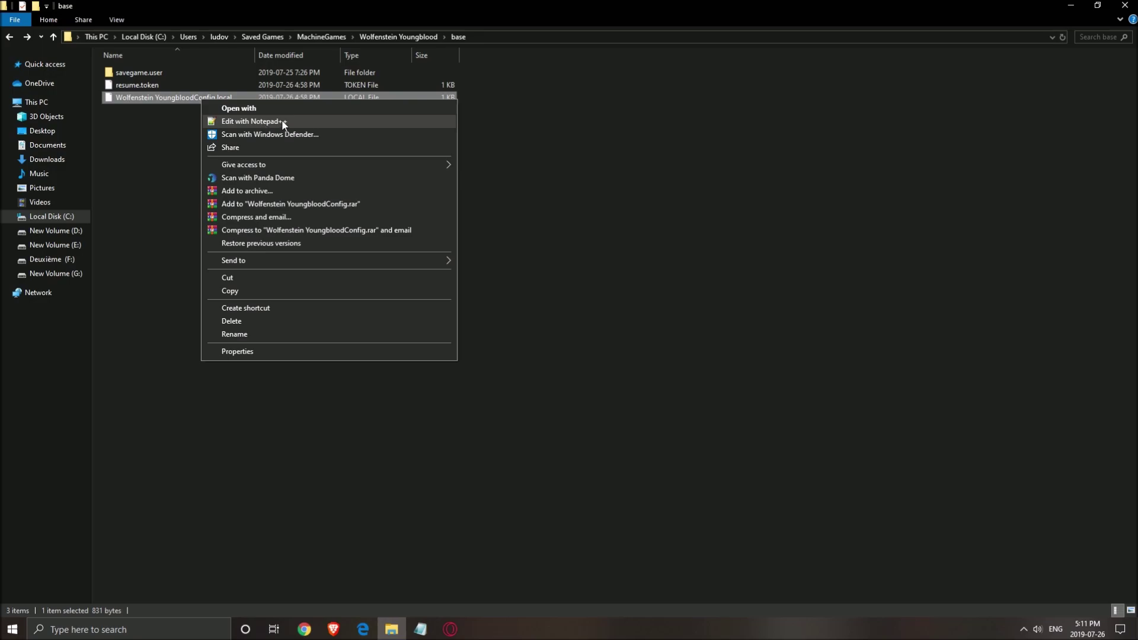
click(274, 121)
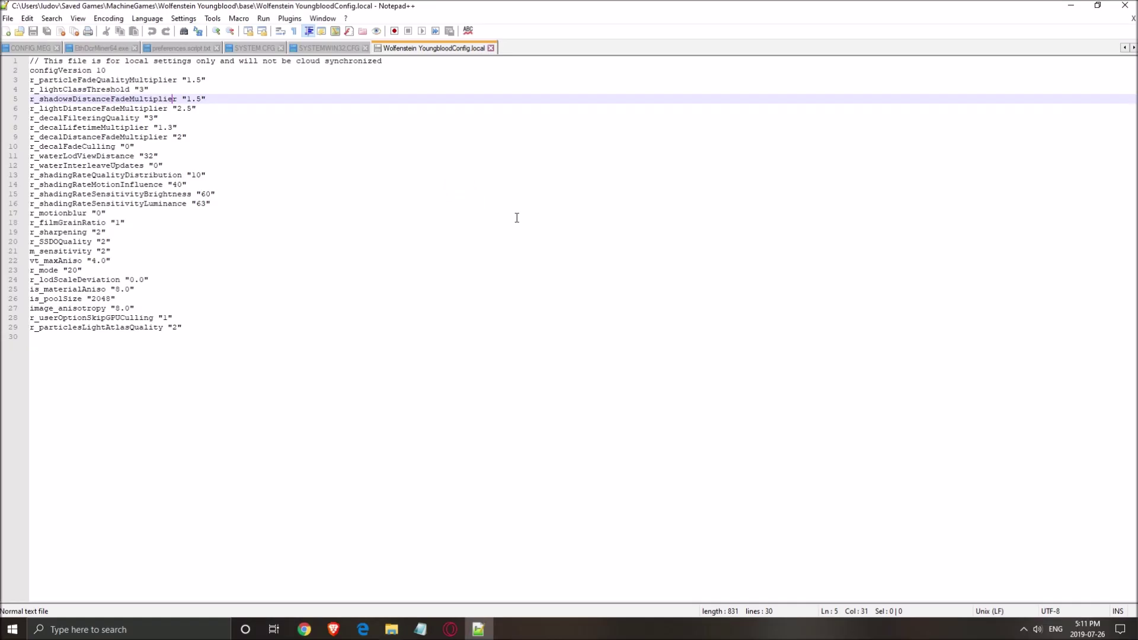
Step: Examine the configuration file's rendering entries, including the light, shadow and decal multipliers, shading-rate sensitivities and anisotropy values
click(379, 328)
drag(419, 359, 272, 163)
click(295, 242)
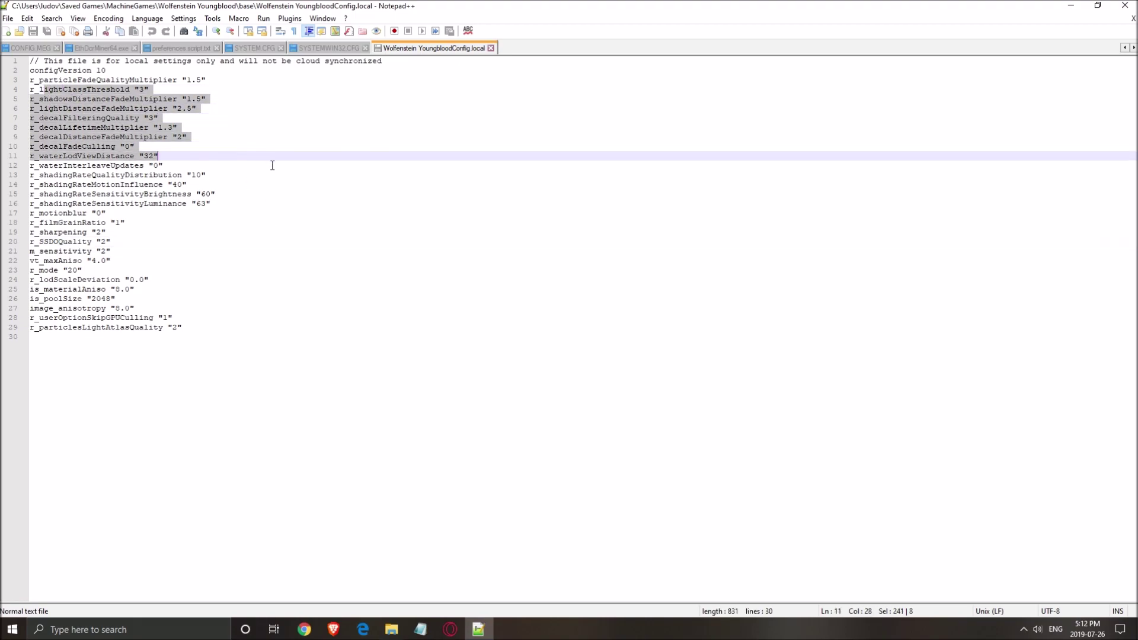
click(270, 163)
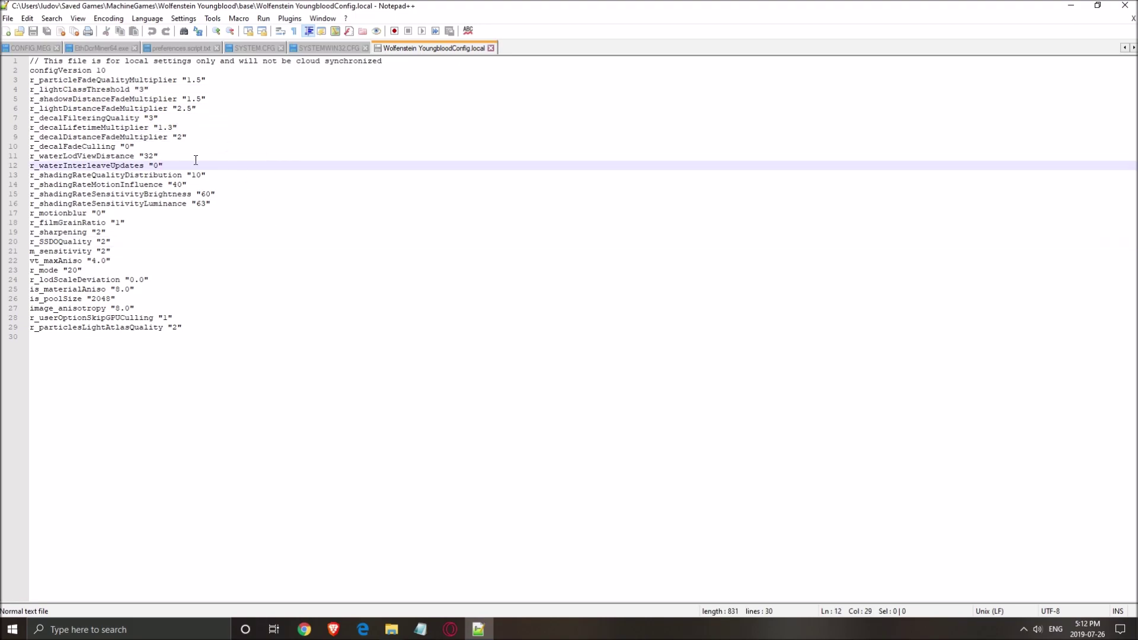
click(83, 108)
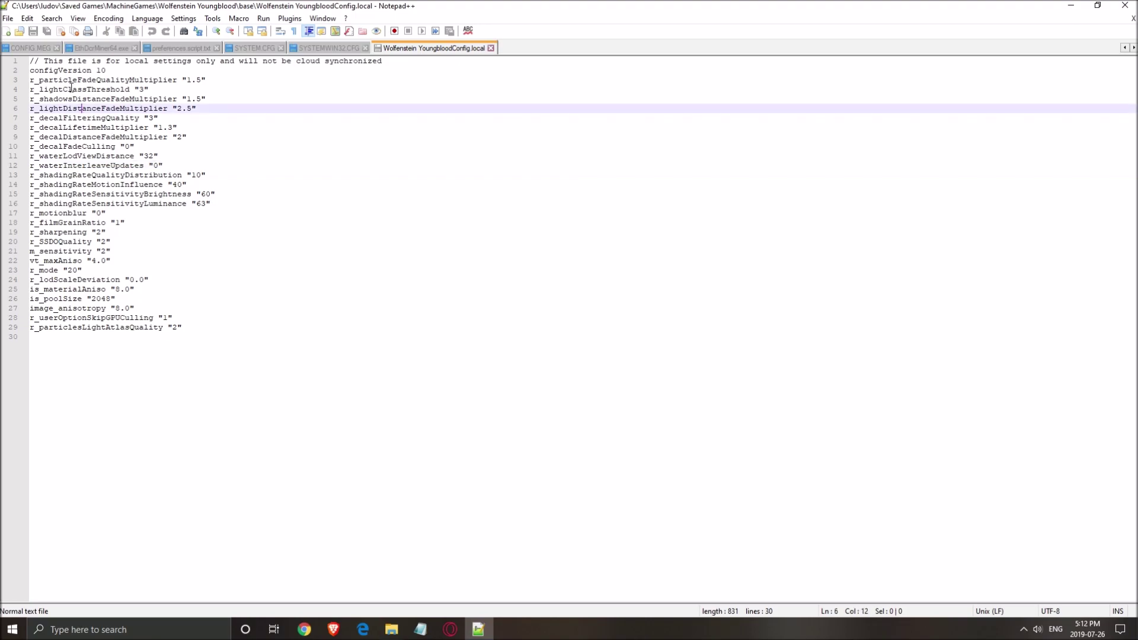
drag(111, 99, 173, 98)
drag(48, 107, 100, 108)
click(63, 98)
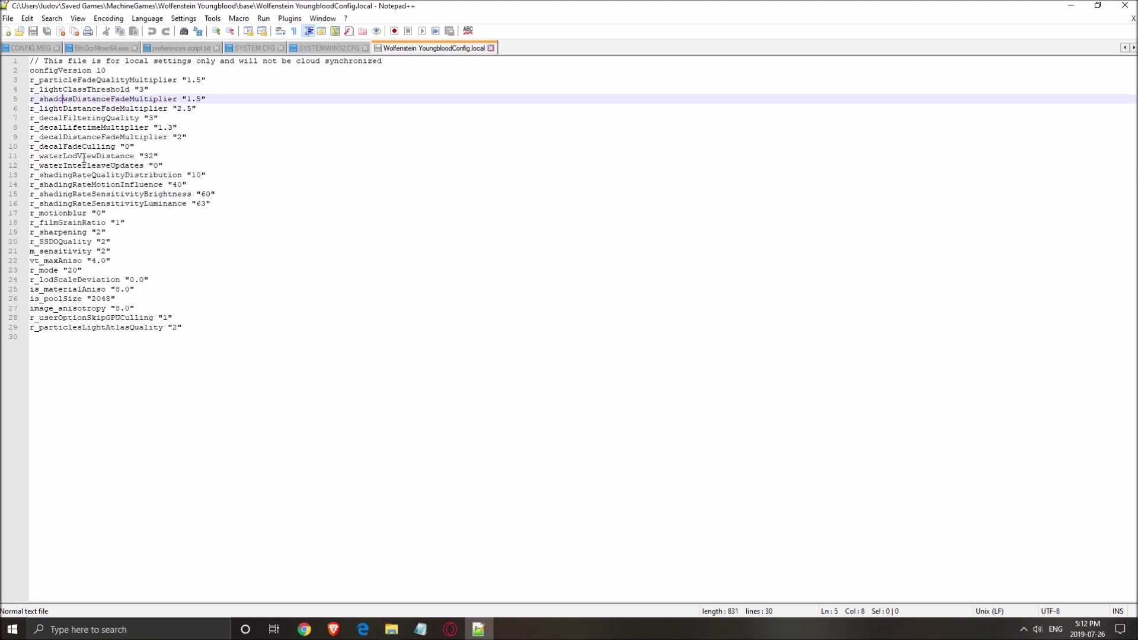
click(207, 136)
mouse_move(201, 98)
mouse_down()
mouse_move(177, 99)
mouse_move(201, 98)
mouse_up()
click(168, 119)
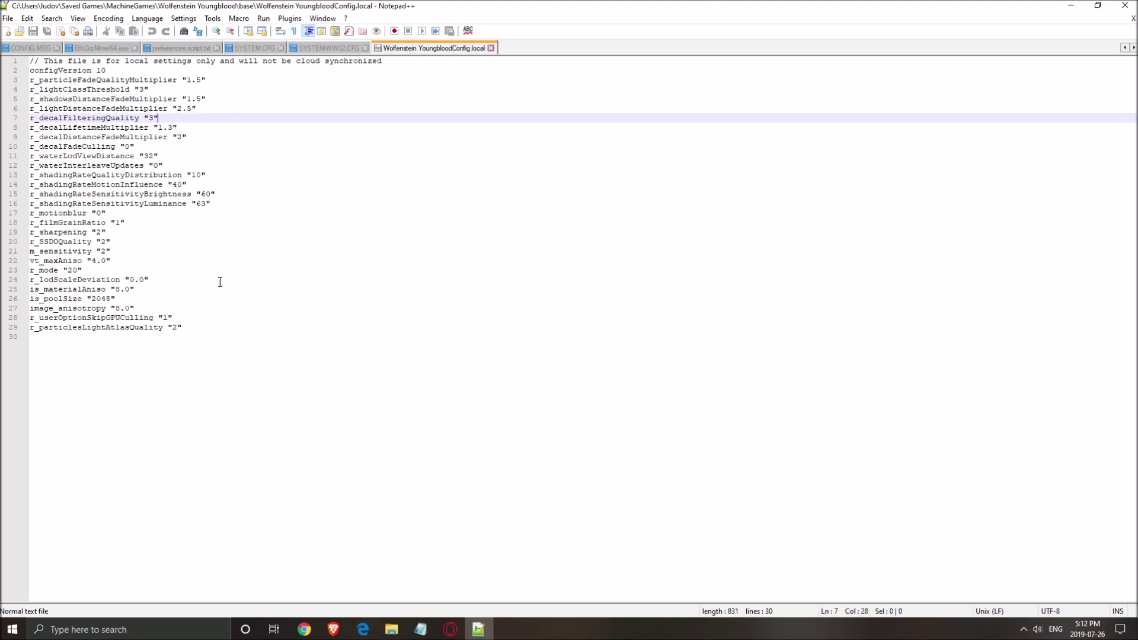
drag(44, 194, 207, 317)
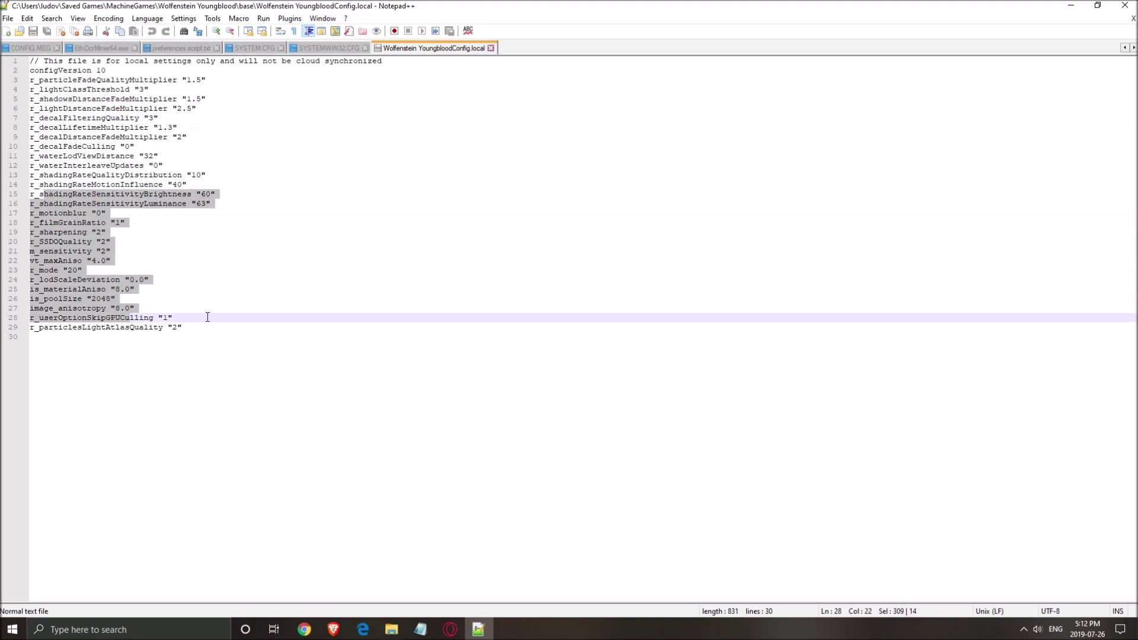
click(152, 243)
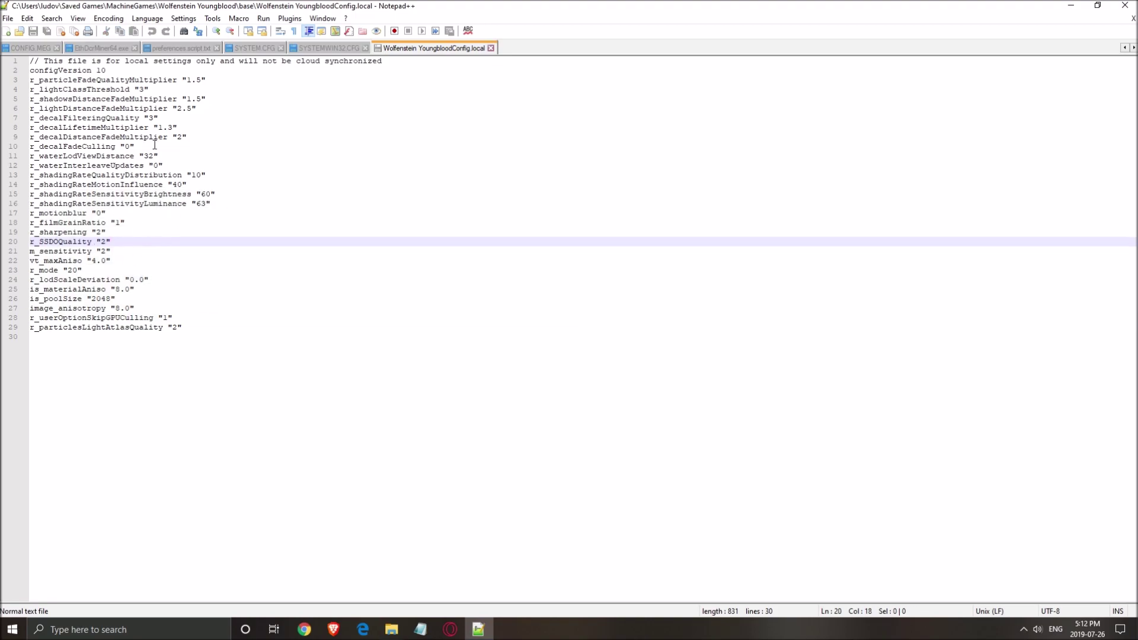
click(146, 117)
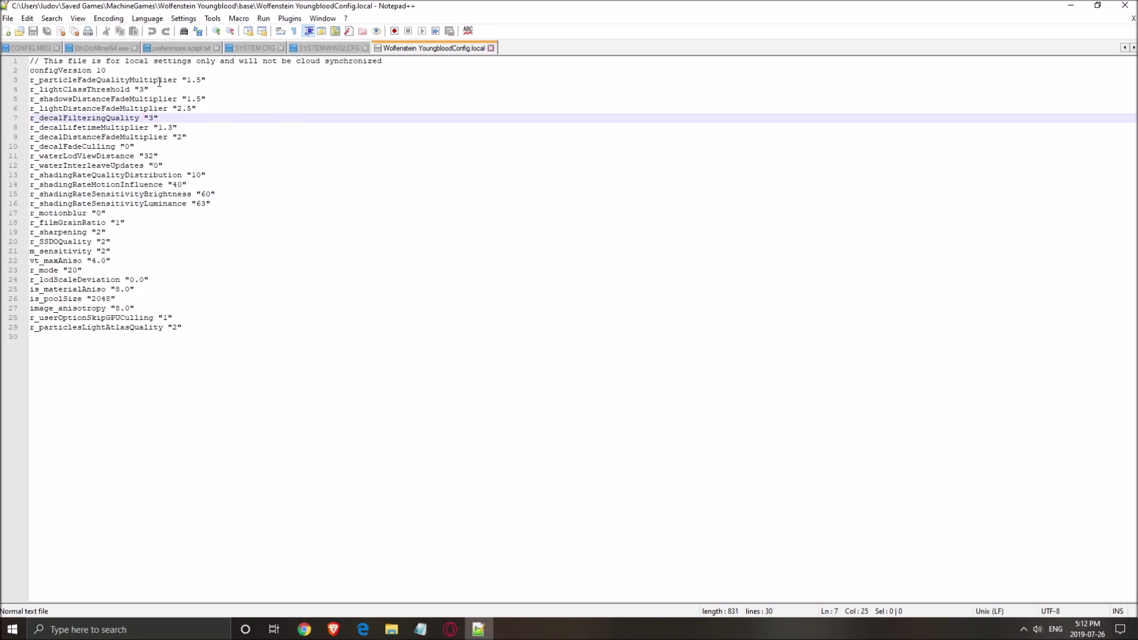
click(415, 262)
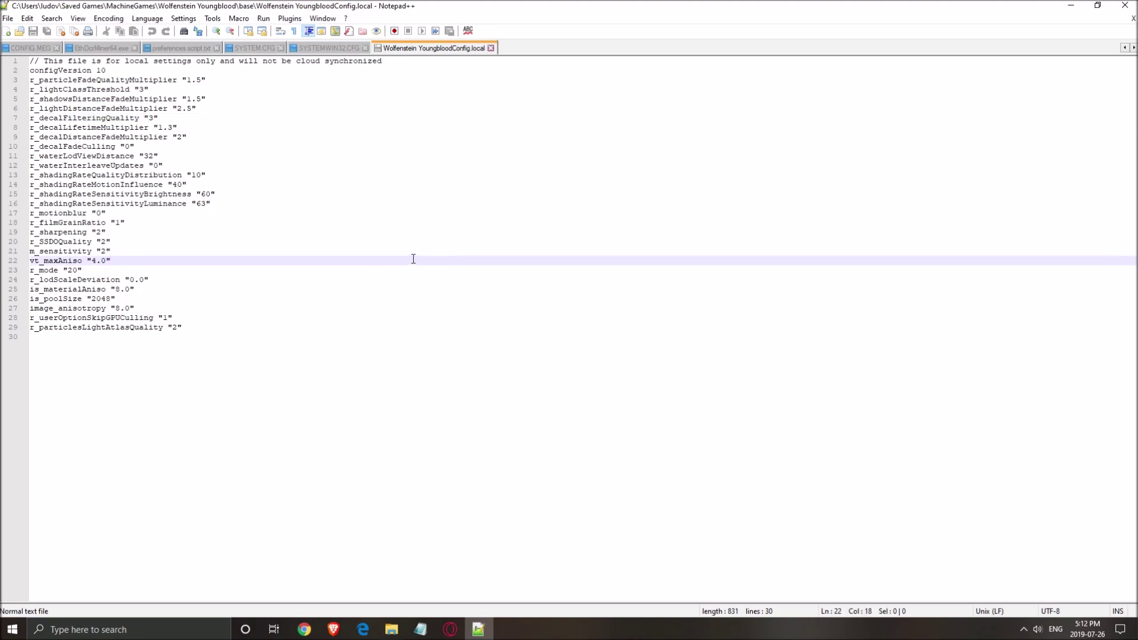